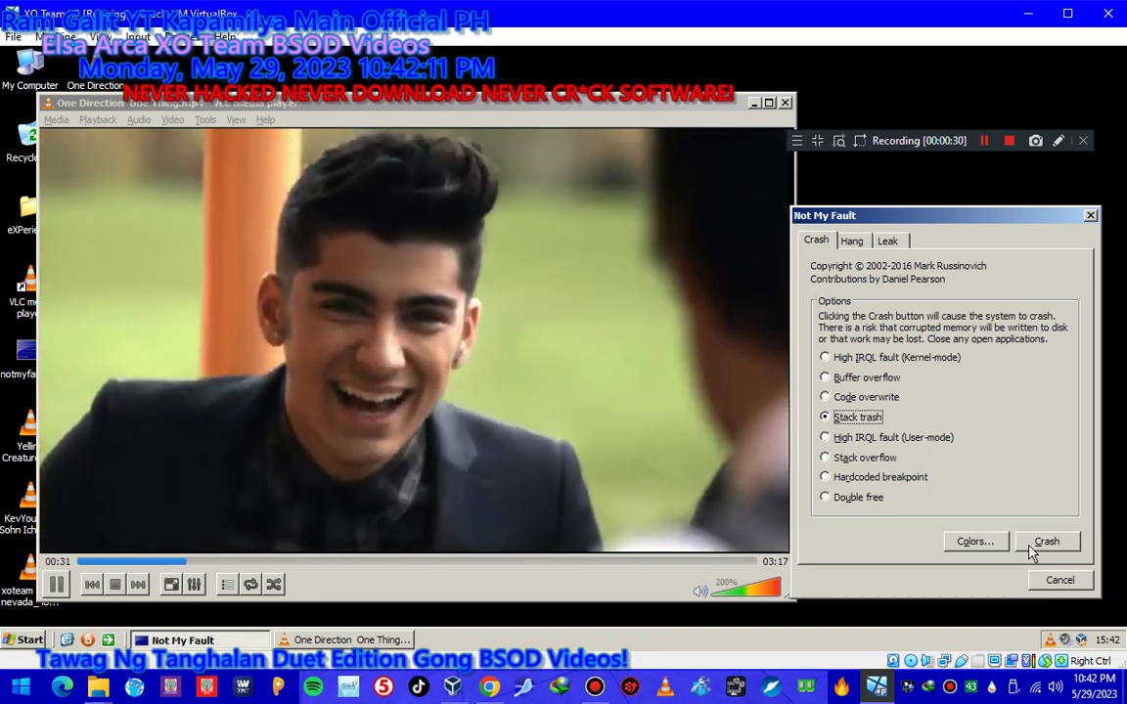
- Trigger NotMyFault's stack trash crash during VLC playback, blacking out the Windows XP guest display
left_click(1045, 542)
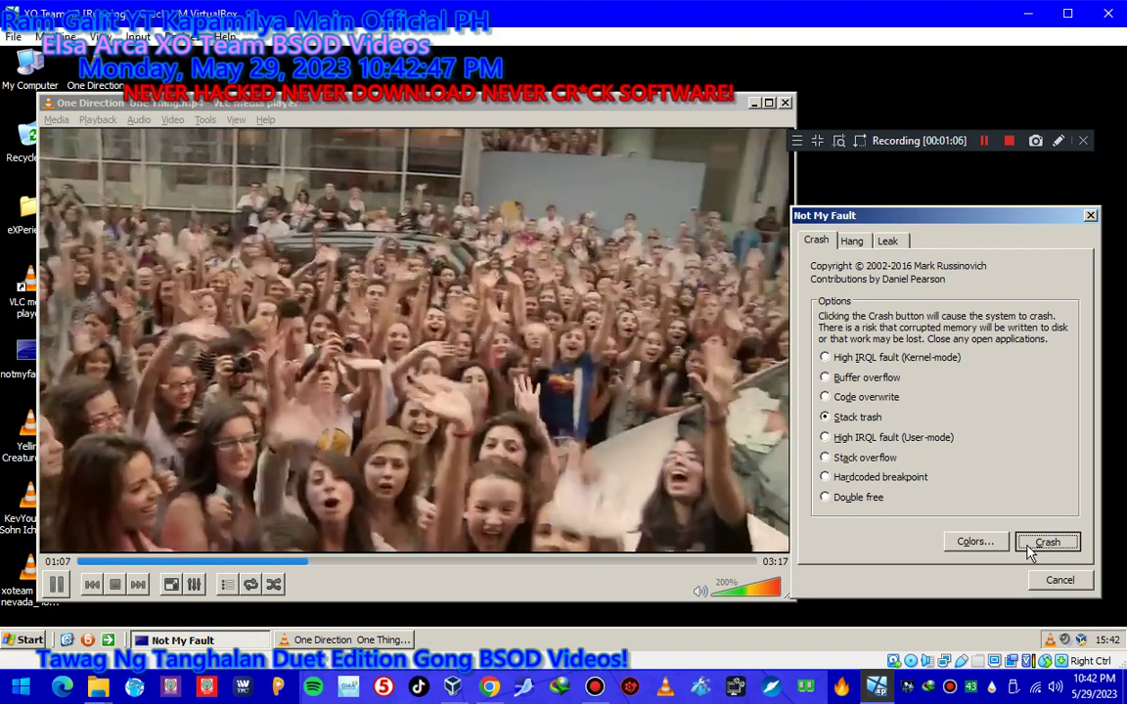
left_click(1047, 542)
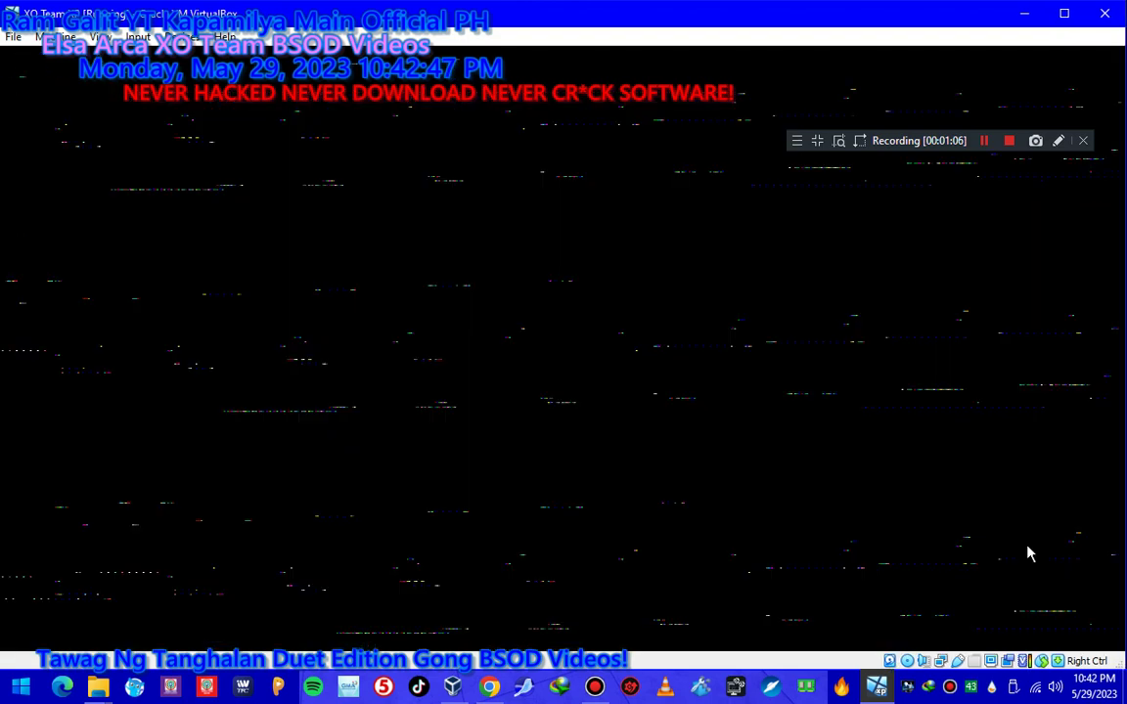